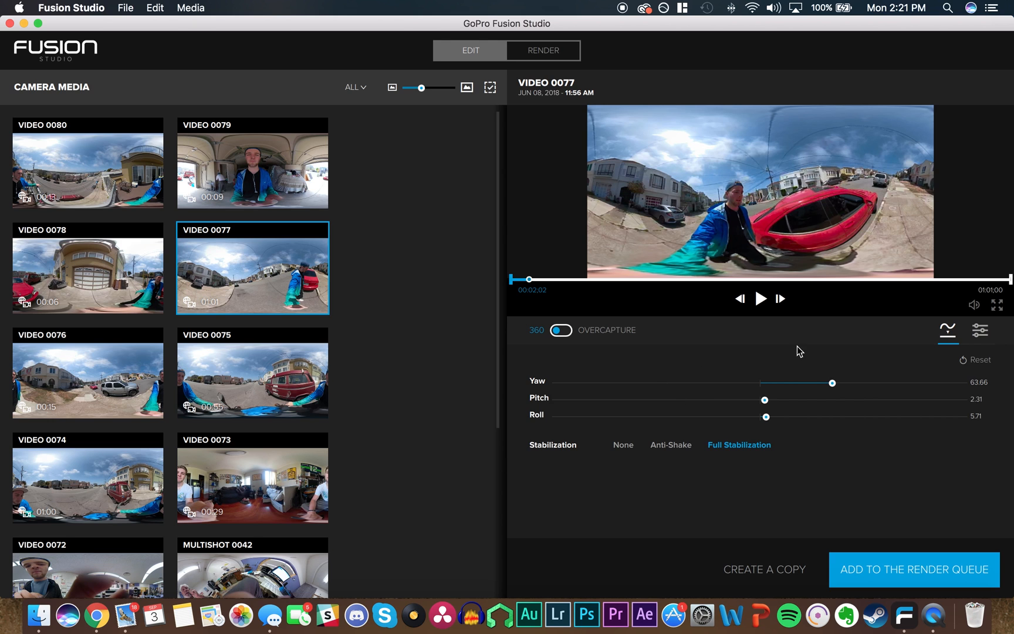
Trim about two seconds off both the start and the end of VIDEO 0077
left_click_drag(509, 286, 529, 284)
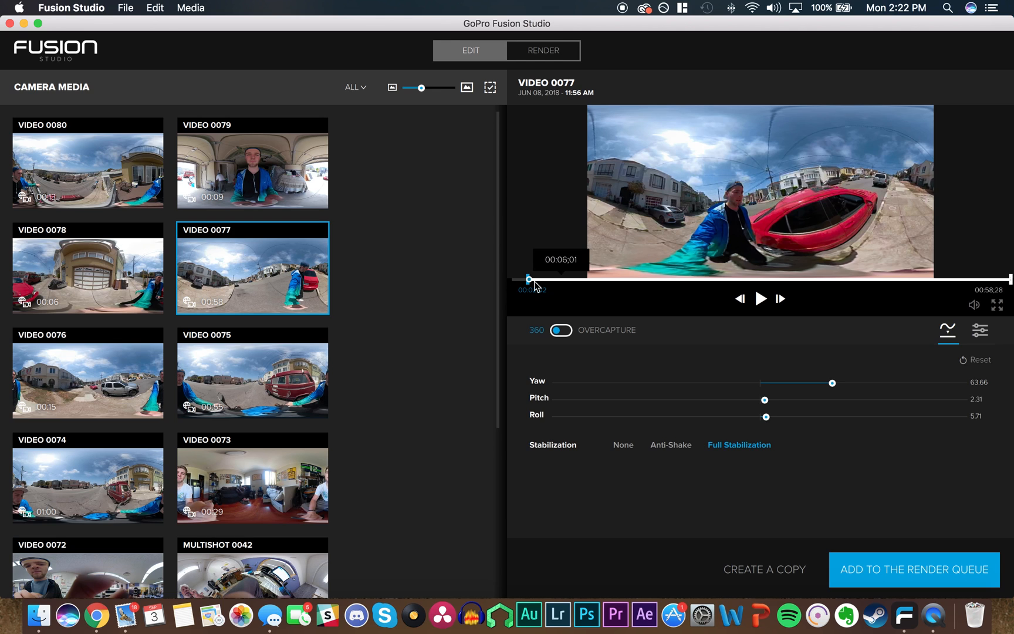
left_click_drag(530, 280, 594, 280)
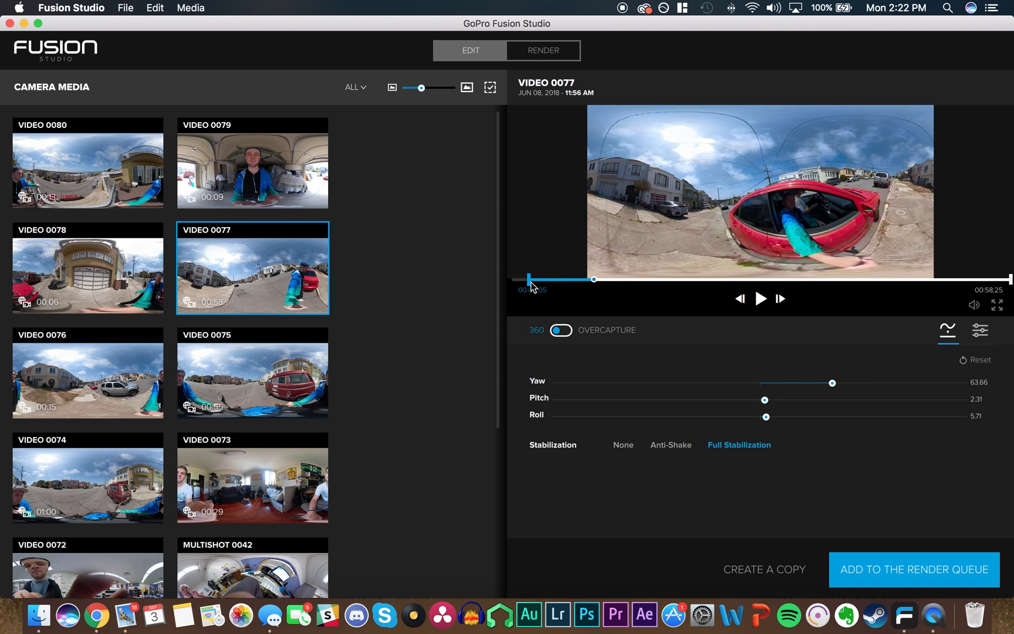
left_click_drag(531, 282, 519, 282)
mouse_move(1011, 279)
left_mouse_down()
mouse_move(972, 283)
mouse_move(996, 284)
left_mouse_up()
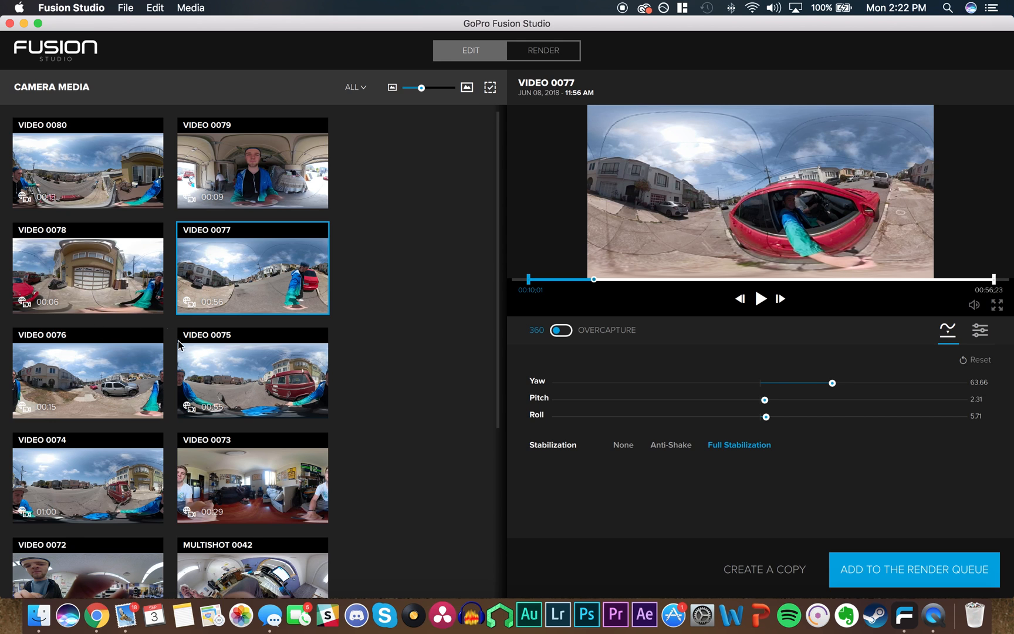
Open VIDEO 0080 and set its yaw to about -1.37, pitch to about -0.04 and roll to about -4.57
left_click(88, 276)
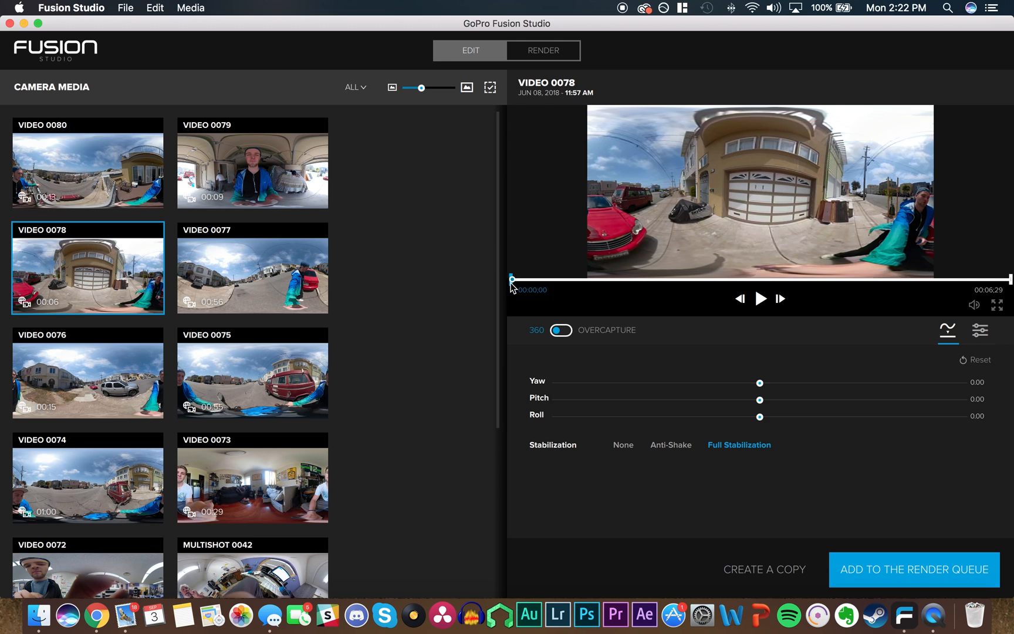
key("Up")
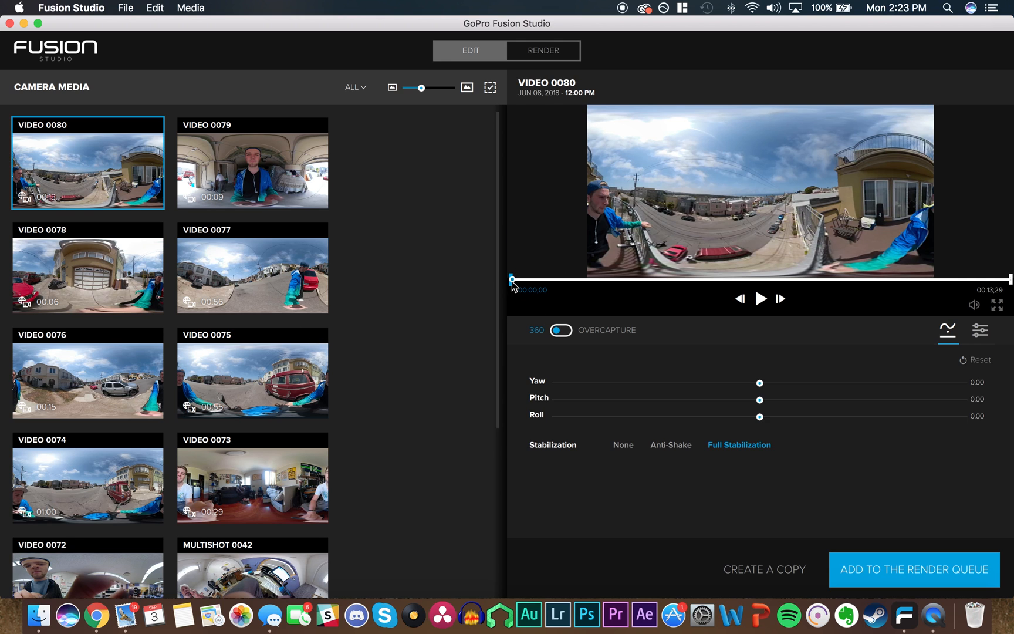
mouse_move(759, 383)
left_mouse_down()
mouse_move(612, 389)
mouse_move(786, 389)
mouse_move(555, 390)
mouse_move(881, 392)
mouse_move(754, 389)
left_mouse_up()
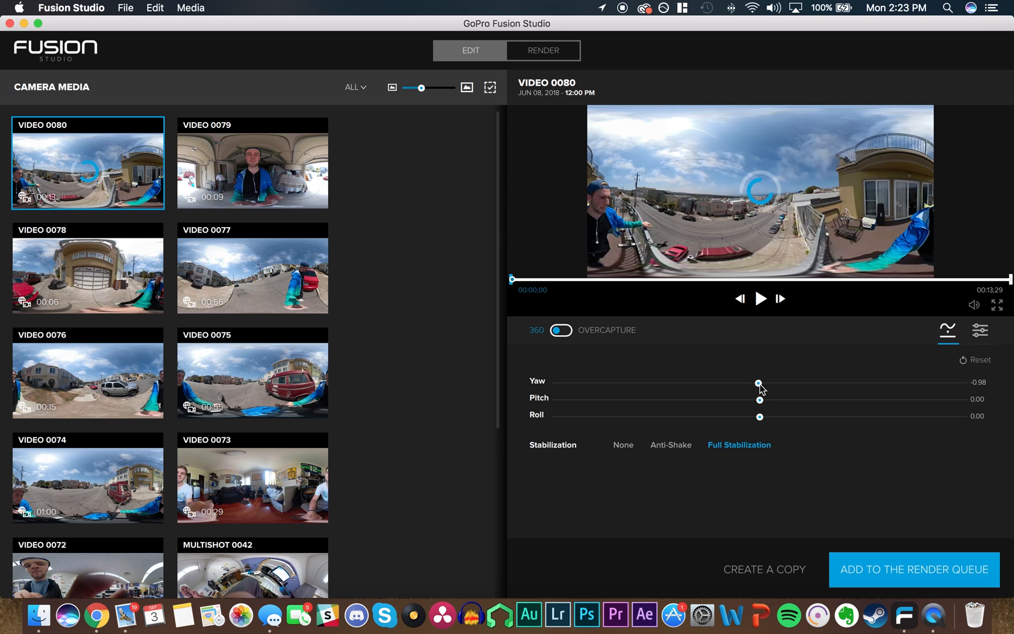
left_click_drag(760, 390, 760, 385)
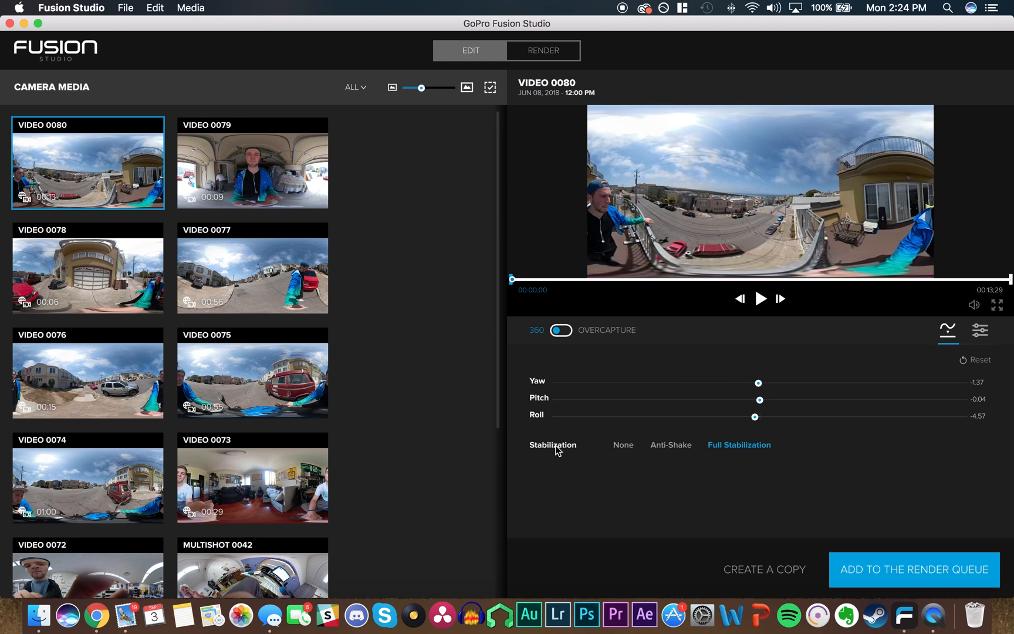
Try no stabilization on VIDEO 0080, restore Full Stabilization, and set the roll to about -1.07
left_click(622, 445)
left_click(726, 445)
mouse_move(685, 450)
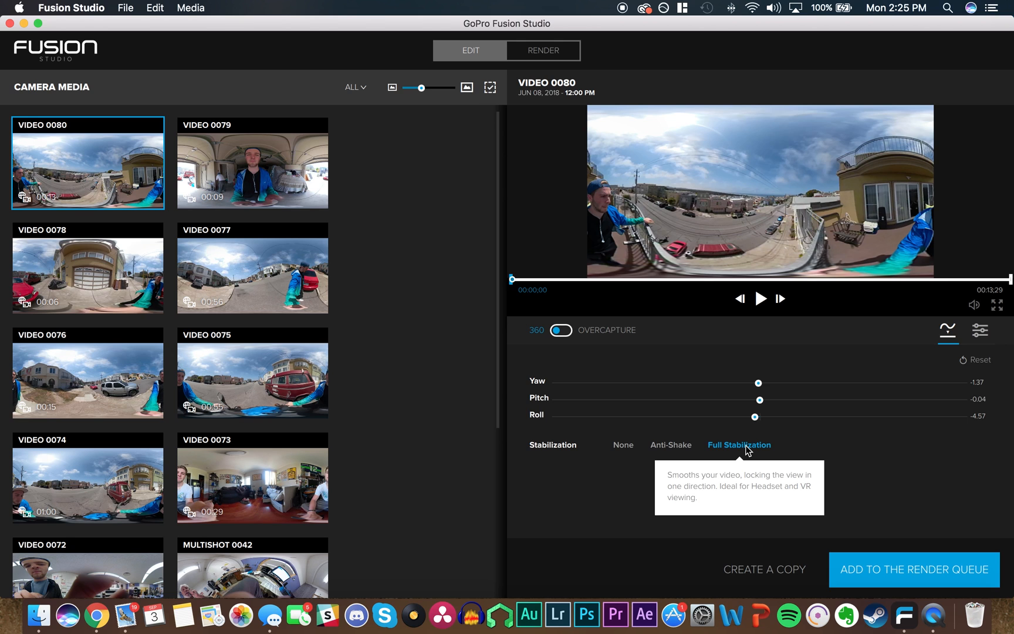
left_click_drag(755, 416, 758, 416)
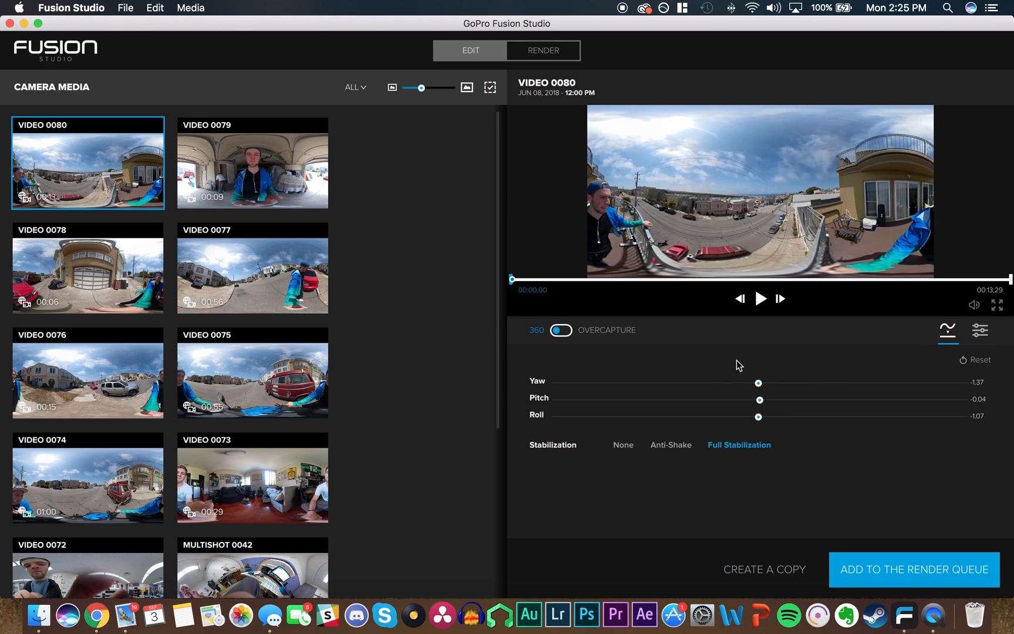
Switch VIDEO 0080 to OverCapture with a 16:9 ratio, try the Fisheye projection and return to Little Planet
left_click(564, 332)
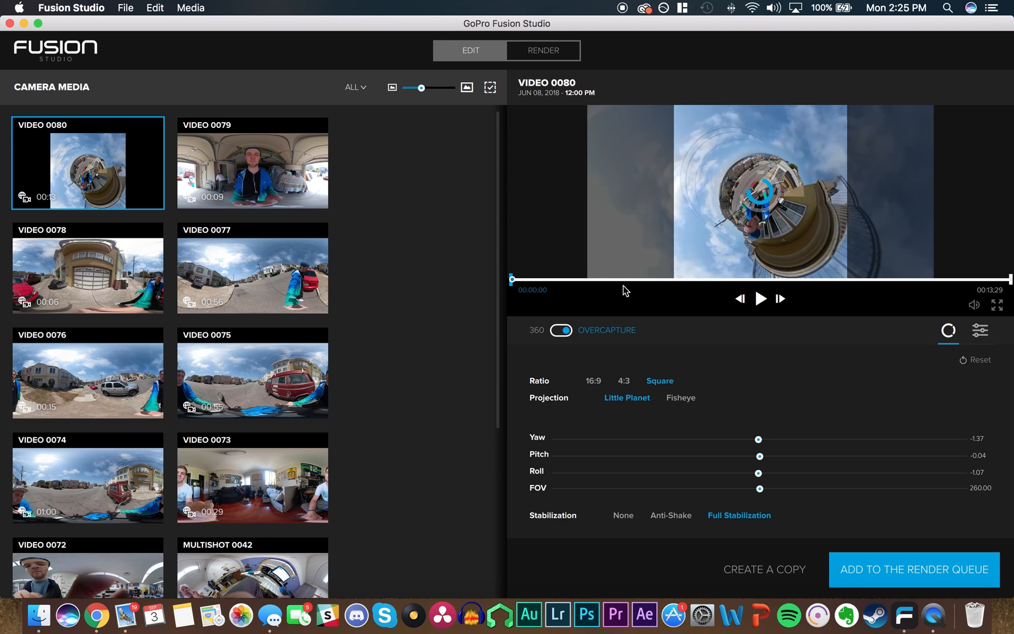
left_click(594, 382)
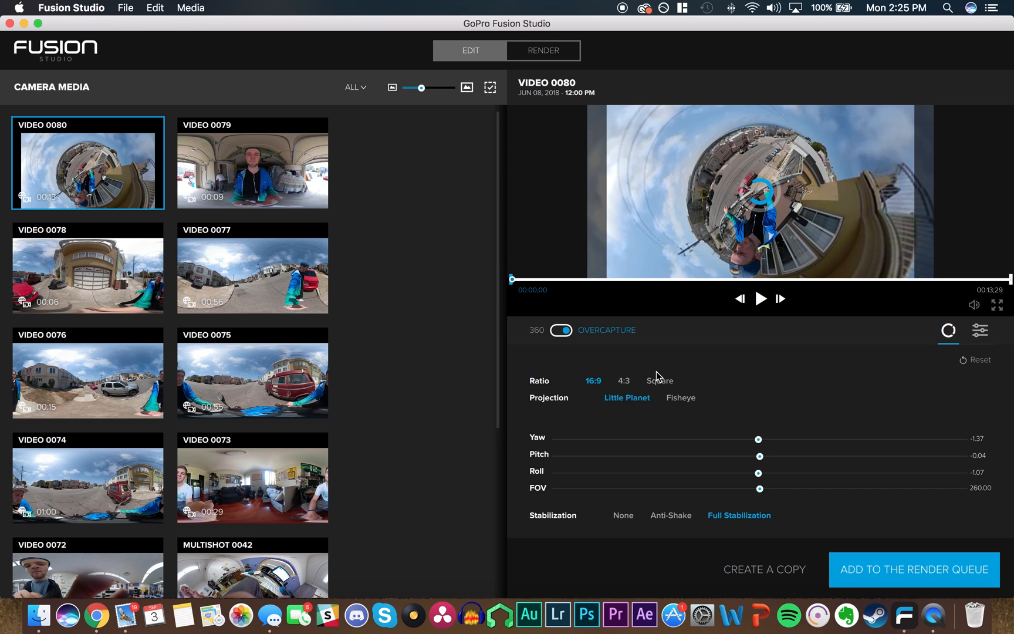
left_click(675, 399)
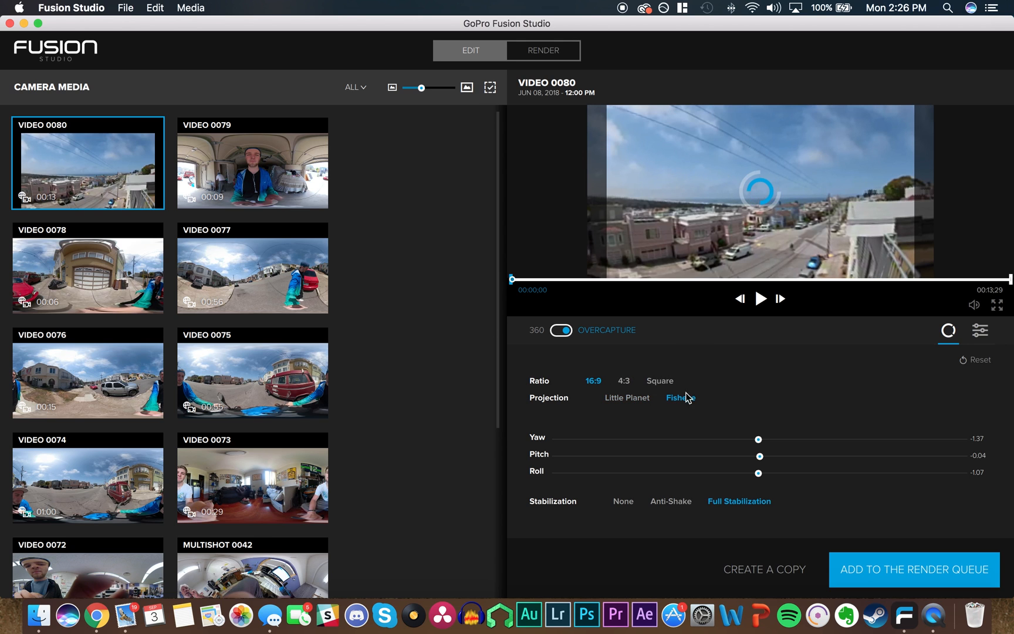
left_click(643, 400)
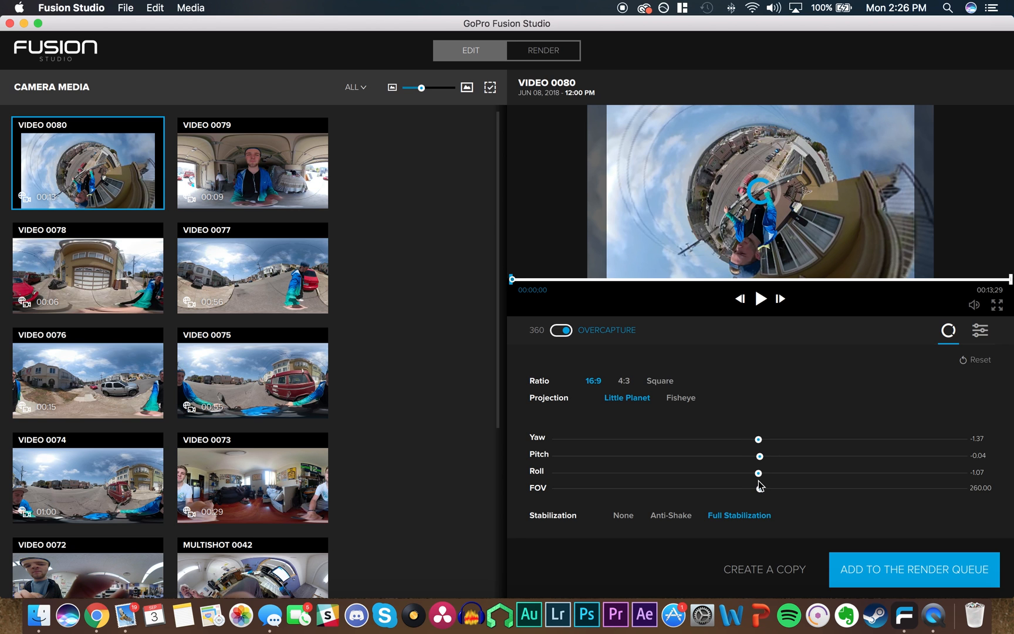
Try a Little Planet FOV of about 264.69, set it to about 259.90, and switch VIDEO 0080 back to 360 mode
left_click_drag(760, 489, 736, 489)
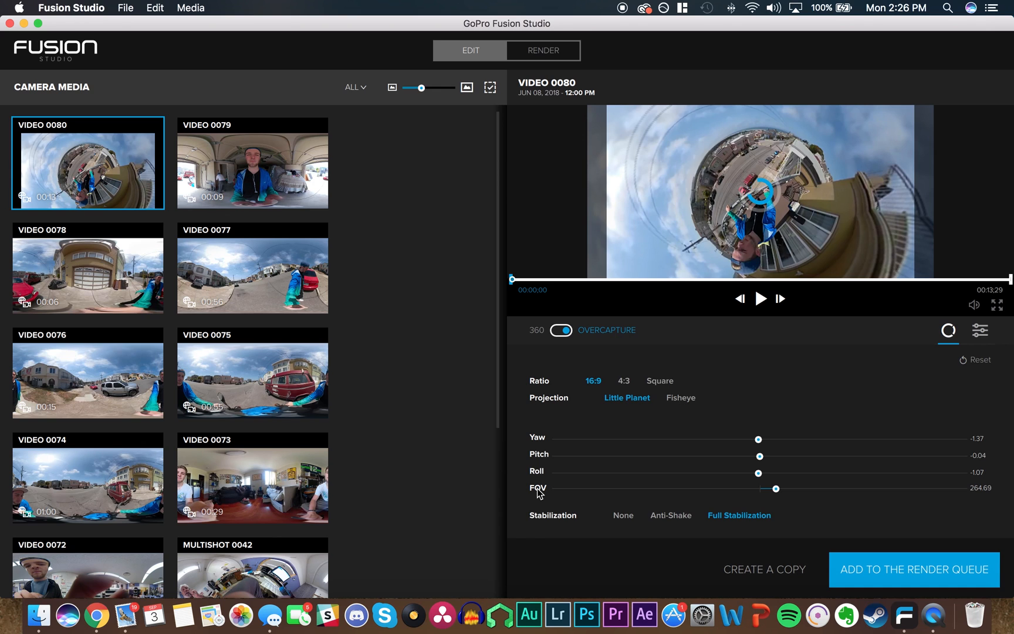
mouse_move(775, 488)
left_mouse_down()
mouse_move(745, 492)
mouse_move(759, 489)
left_mouse_up()
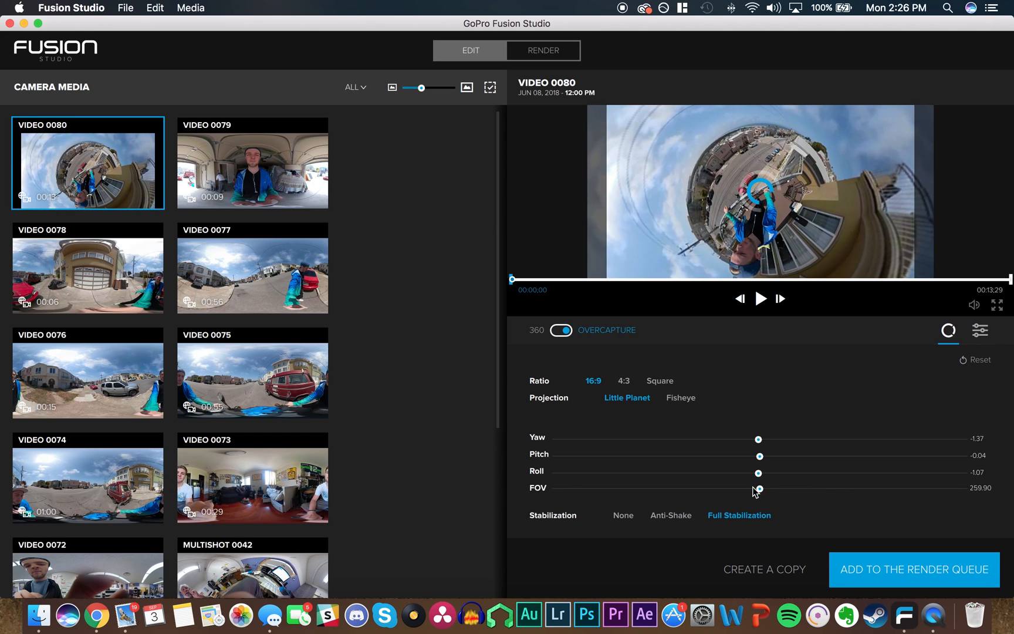
left_click(559, 331)
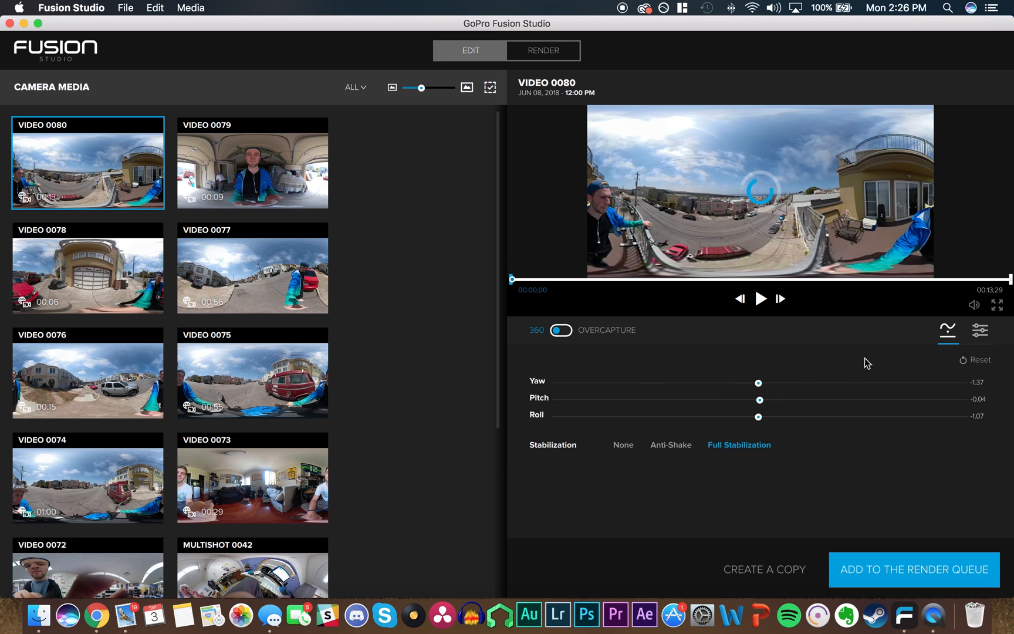
Adjust the color temperature of VIDEO 0080 slightly, and return to its orientation and stabilization settings
left_click(980, 331)
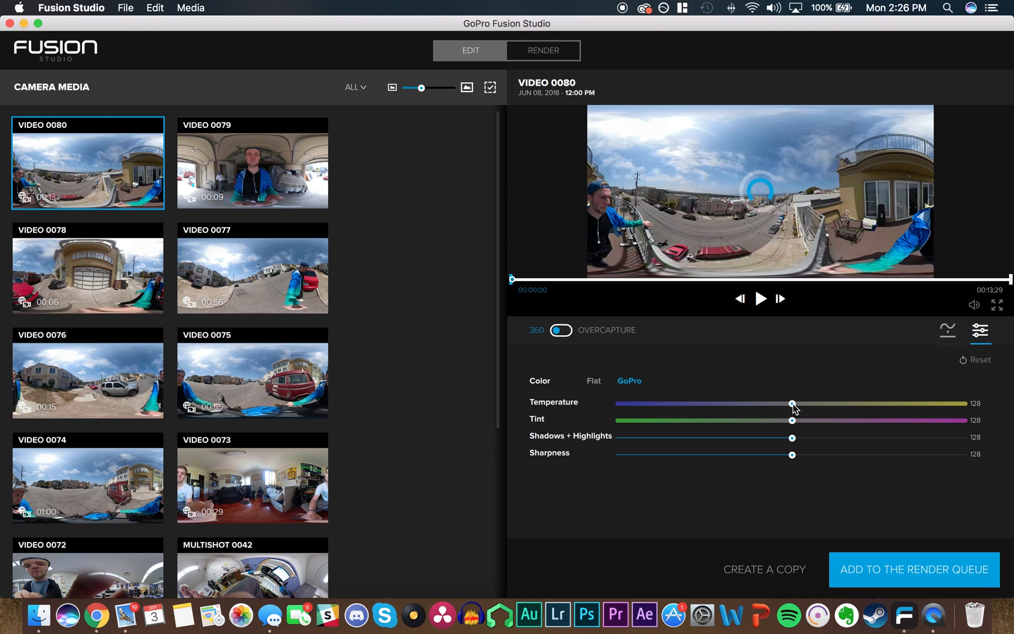
left_click_drag(792, 404, 795, 405)
left_click_drag(795, 404, 788, 403)
left_click(948, 330)
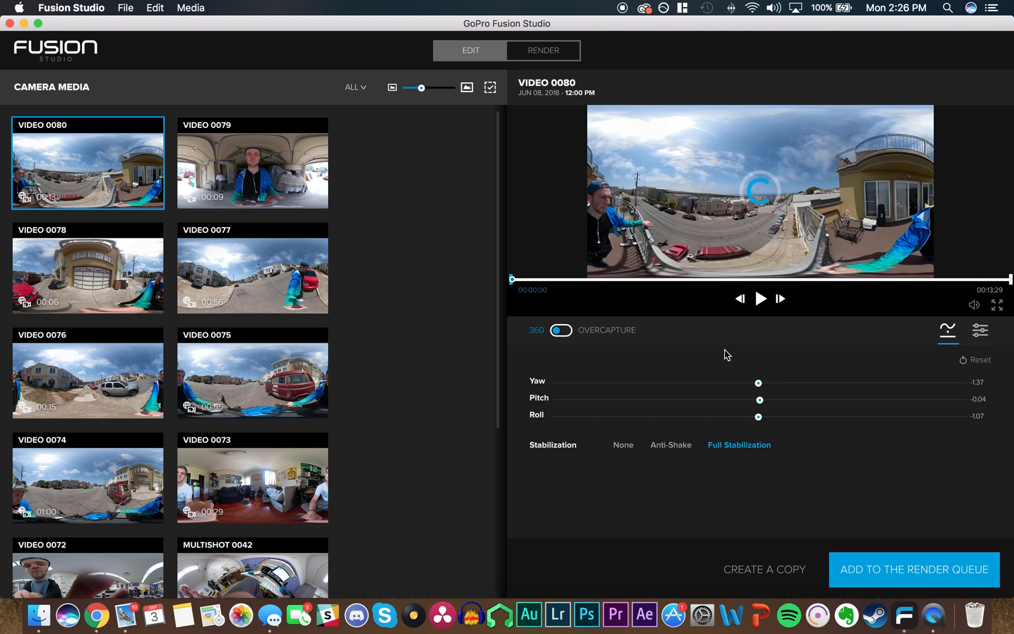
Enlarge the camera media thumbnails and select VIDEO 0079, VIDEO 0078 and VIDEO 0075 together
left_click_drag(421, 88, 450, 88)
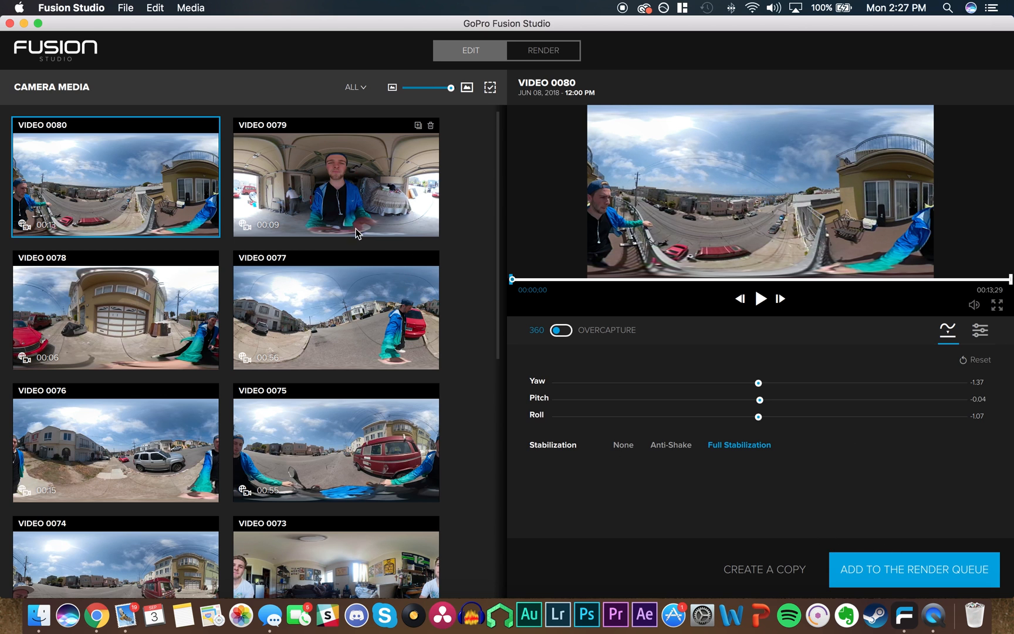
scroll(296, 437, "down", 3)
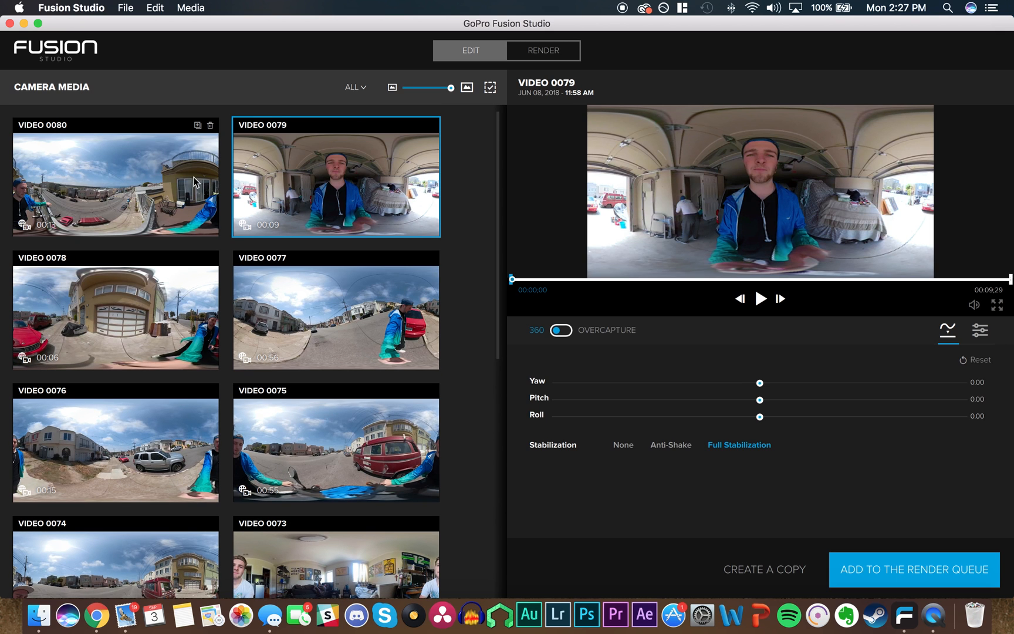
left_click(148, 177, "super")
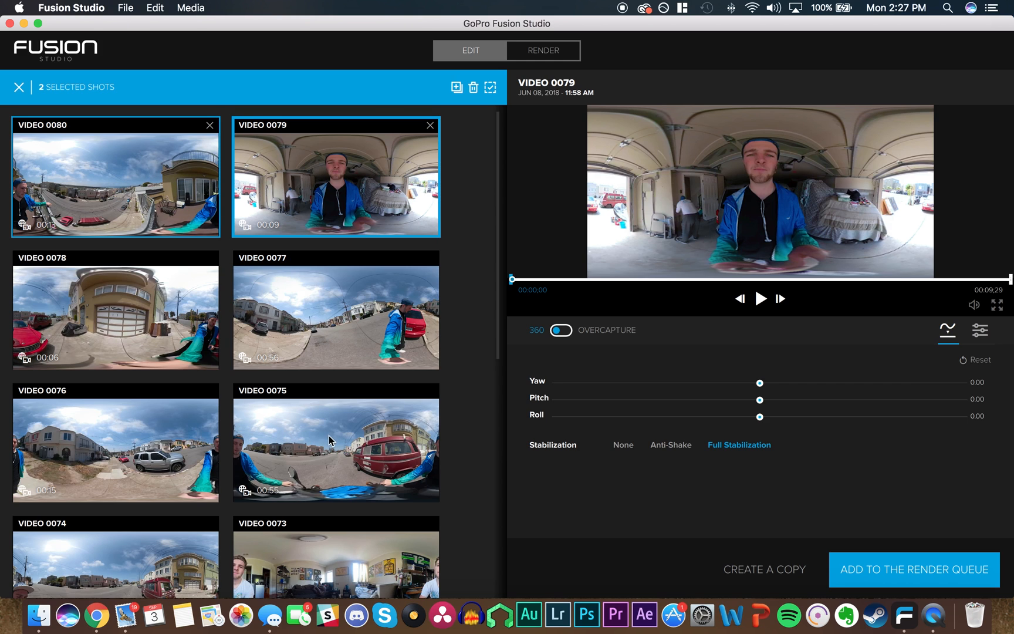
left_click(316, 447, "shift")
left_click(212, 331, "shift")
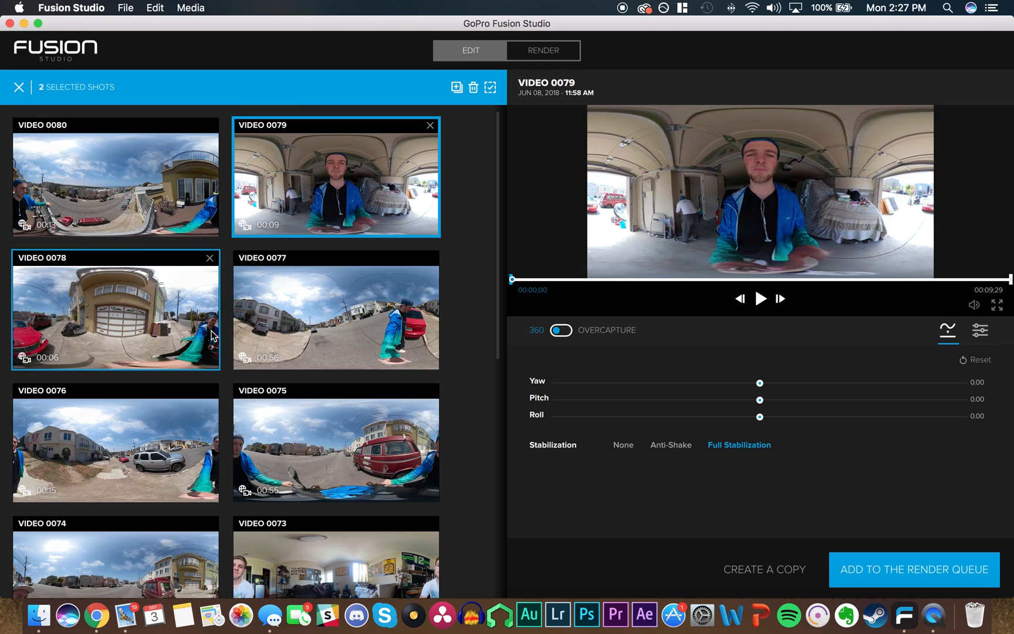
left_click(317, 436, "super")
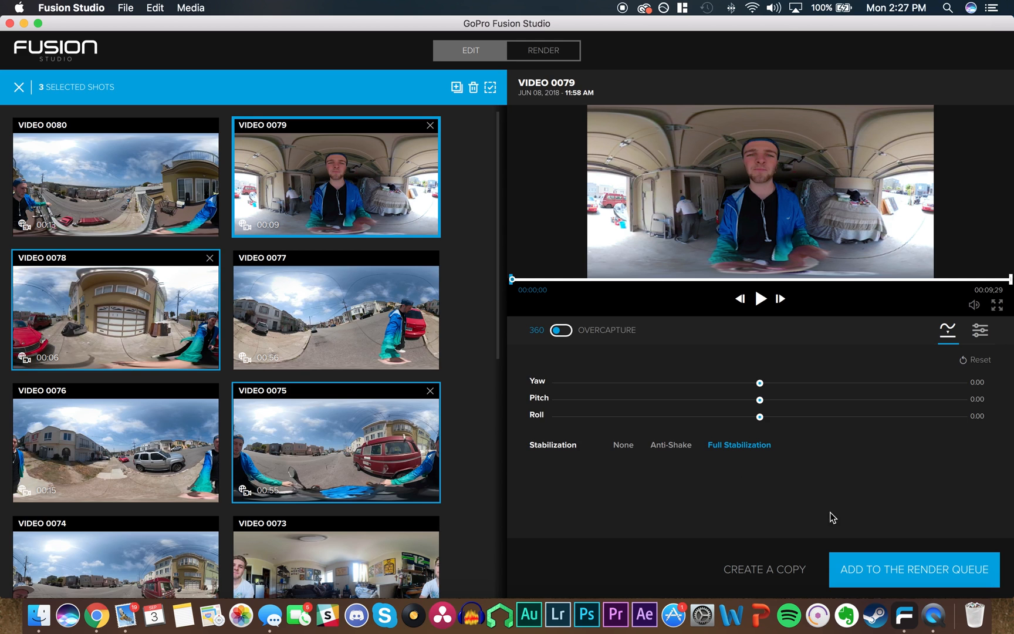
Create a render queue from the selected shots for Editing at 4K with Stereo sound, and render all of them
left_click(875, 571)
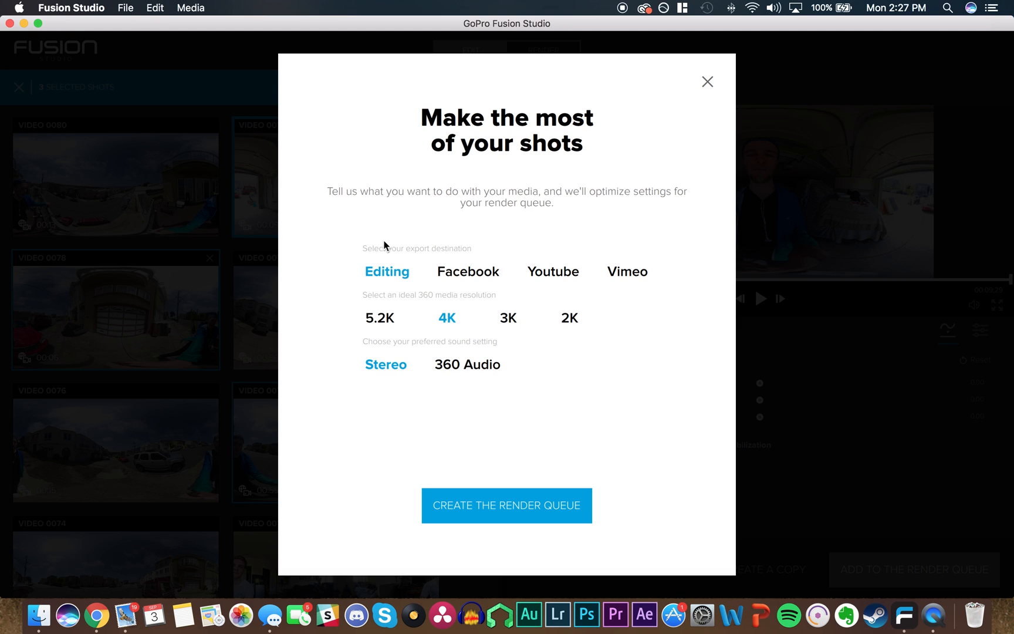
mouse_move(407, 266)
mouse_move(373, 277)
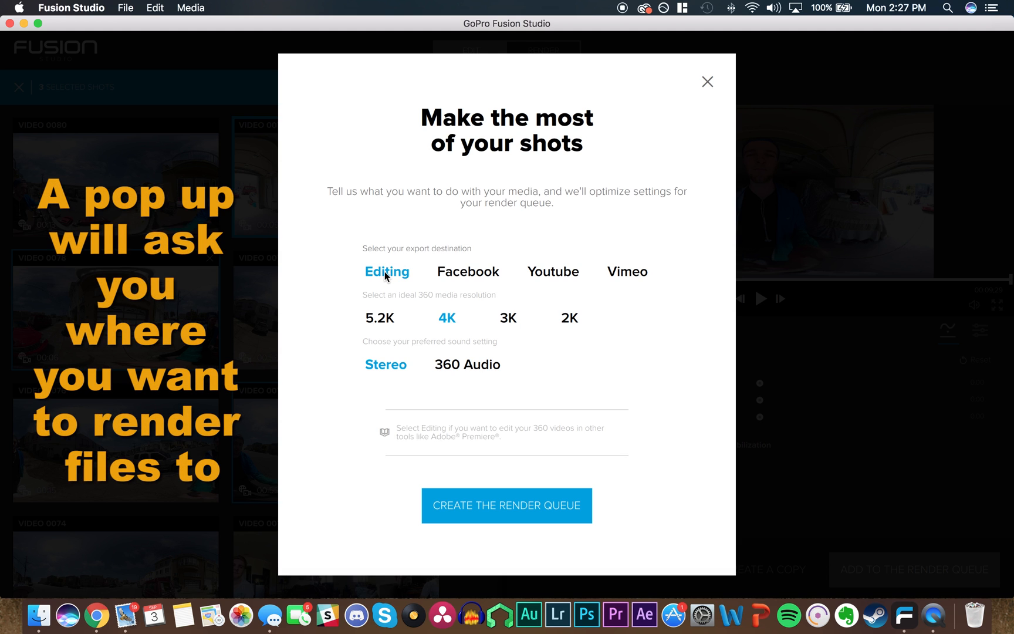
mouse_move(388, 321)
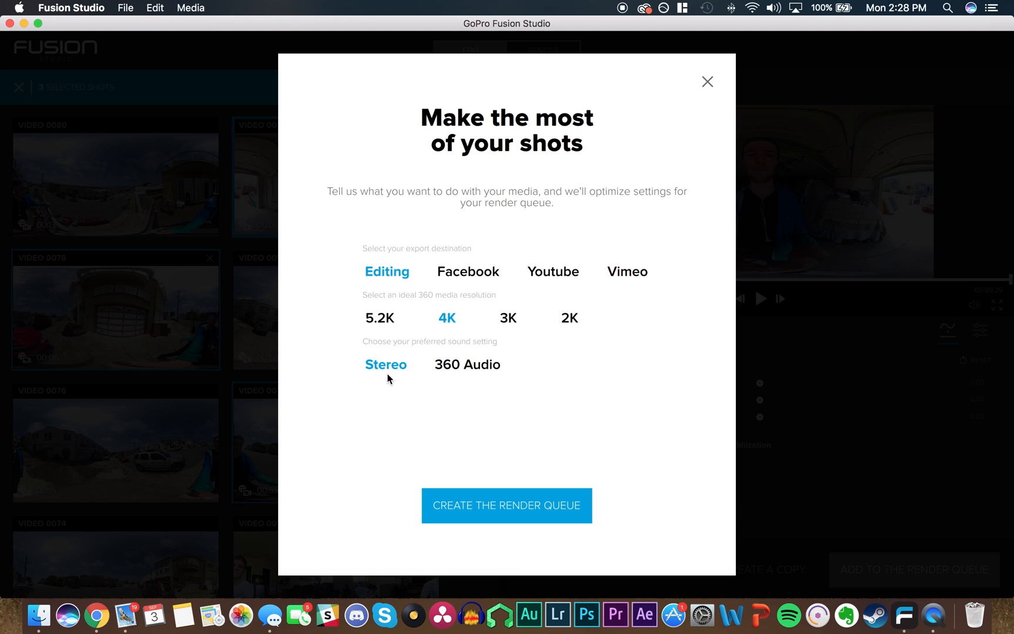
mouse_move(385, 372)
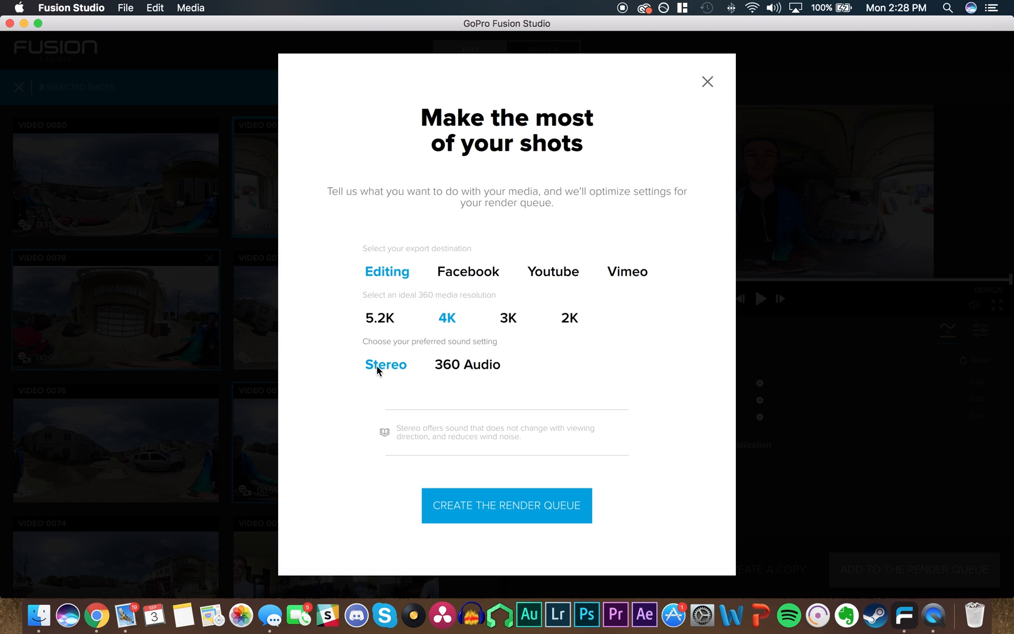
mouse_move(463, 369)
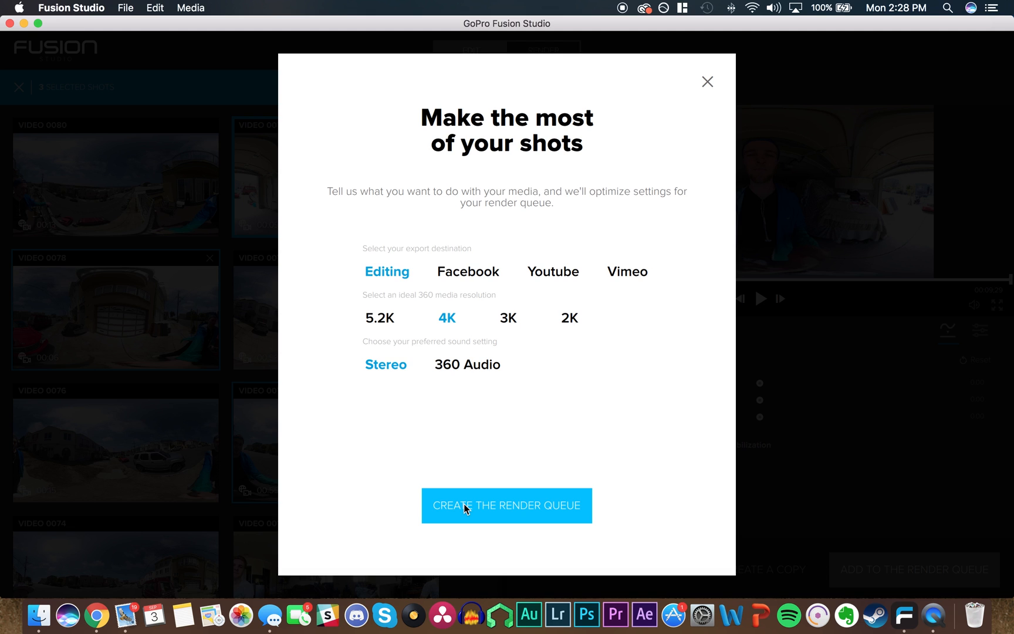
left_click(503, 500)
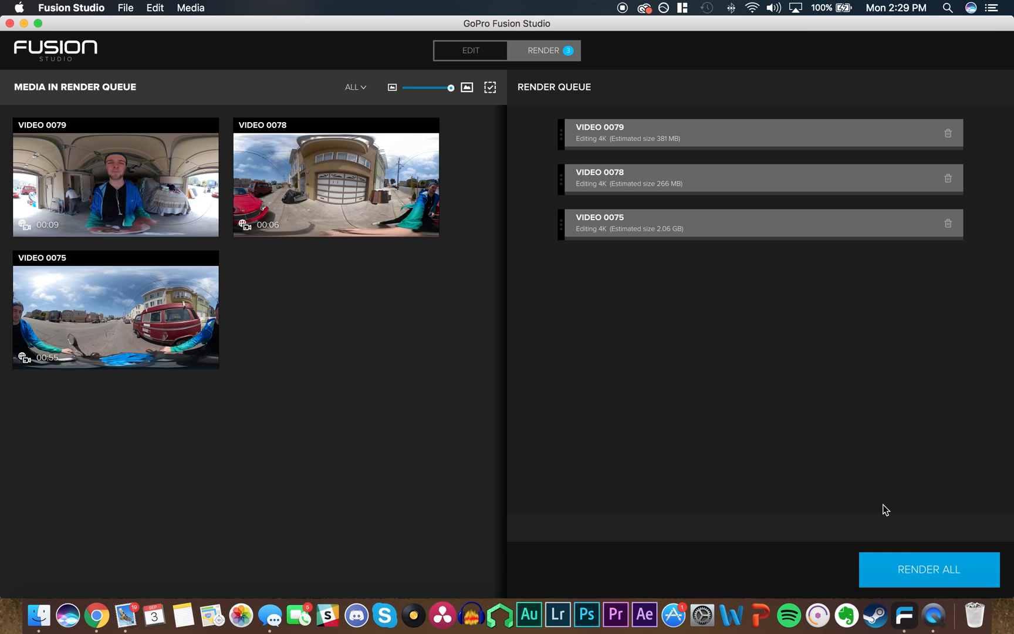
left_click(921, 568)
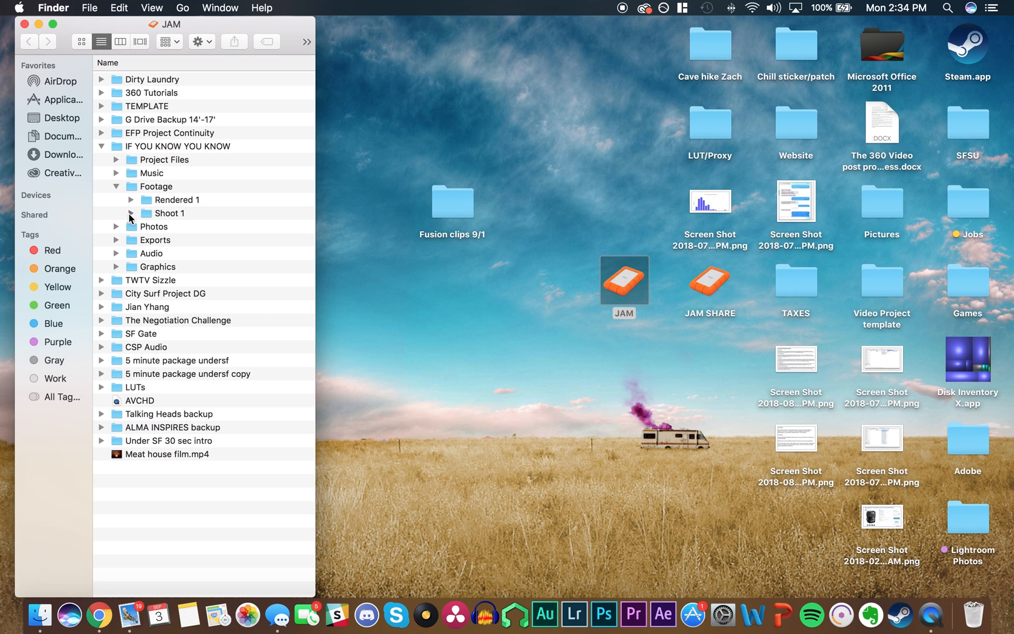
Examine the original camera files in the Shoot 1 folder and the rendered videos in the Rendered 1 folder
left_click(130, 214)
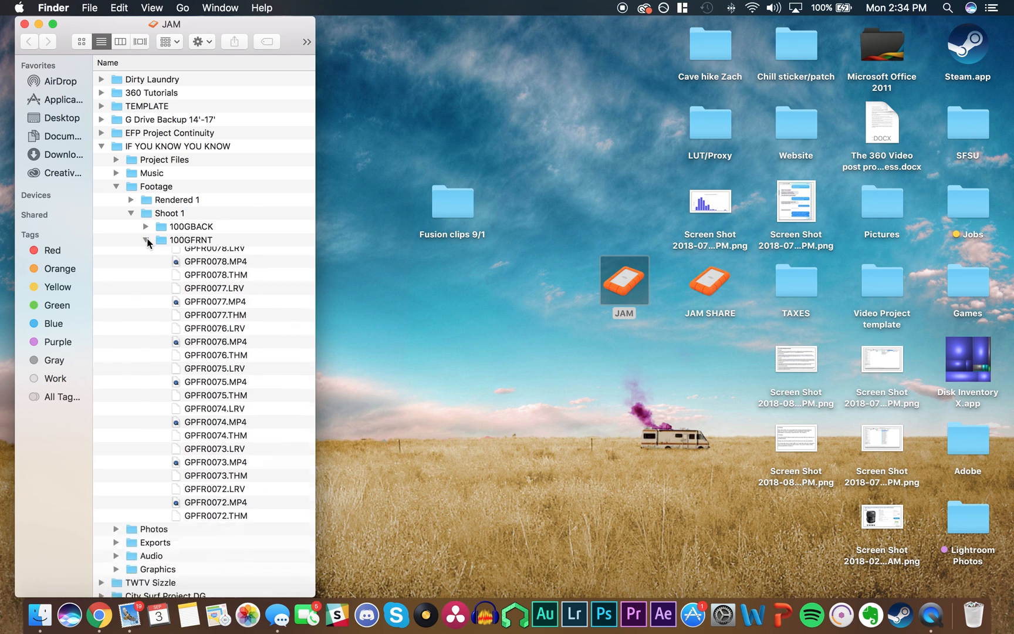
left_click(145, 237)
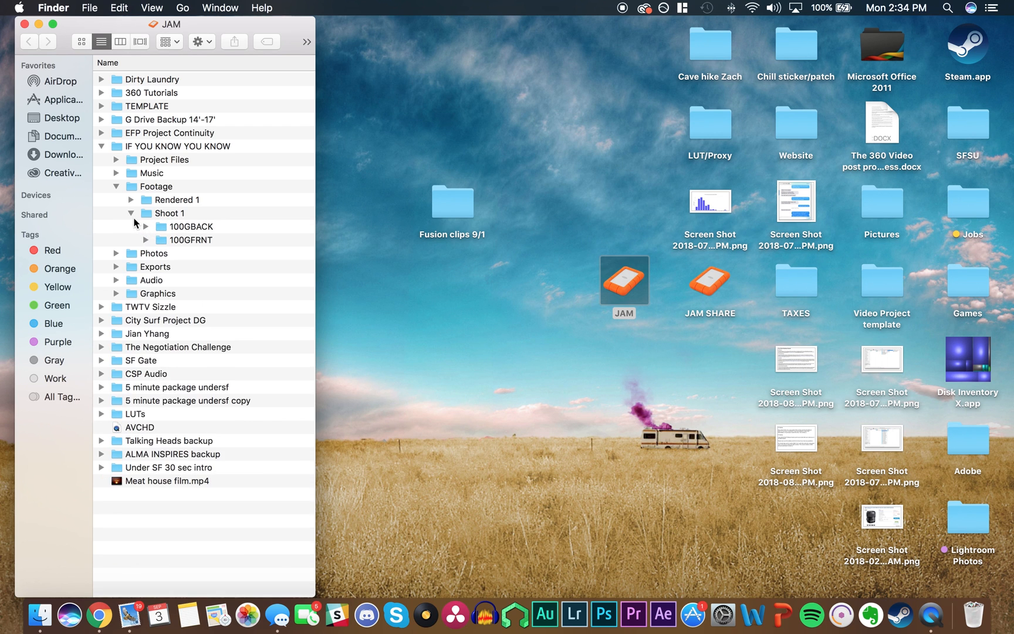
left_click(131, 213)
left_click(130, 199)
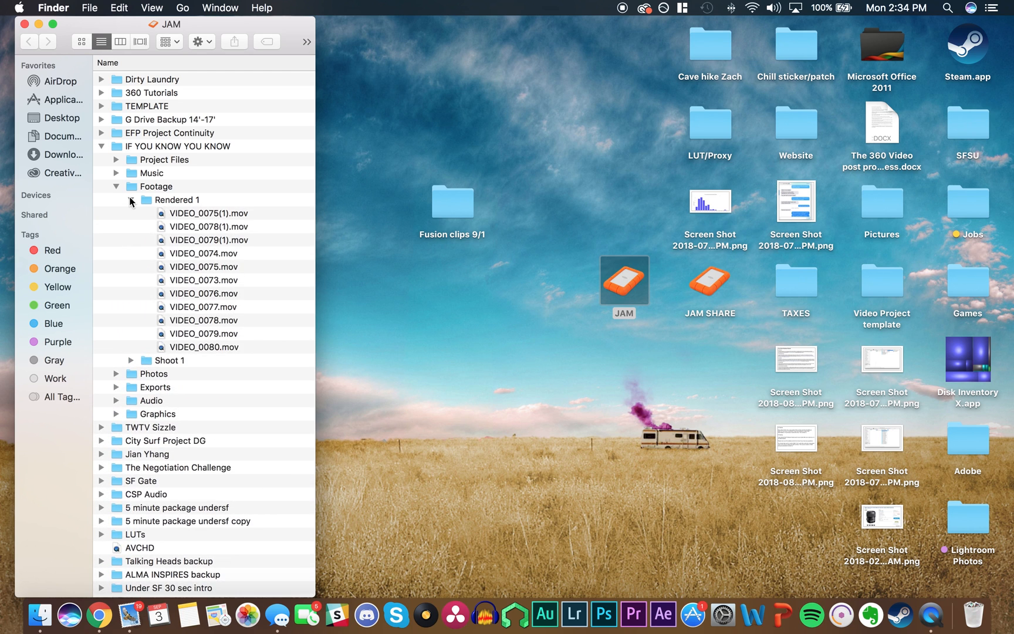
left_click(130, 199)
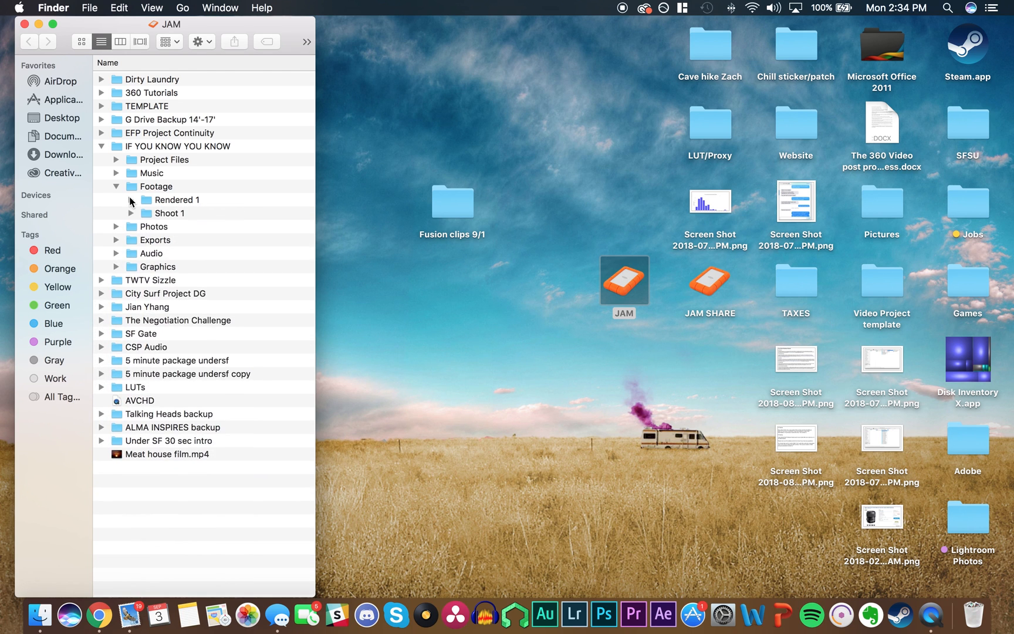
Select the Rendered 1 folder inside Footage, leaving its name as it is
left_click(158, 201)
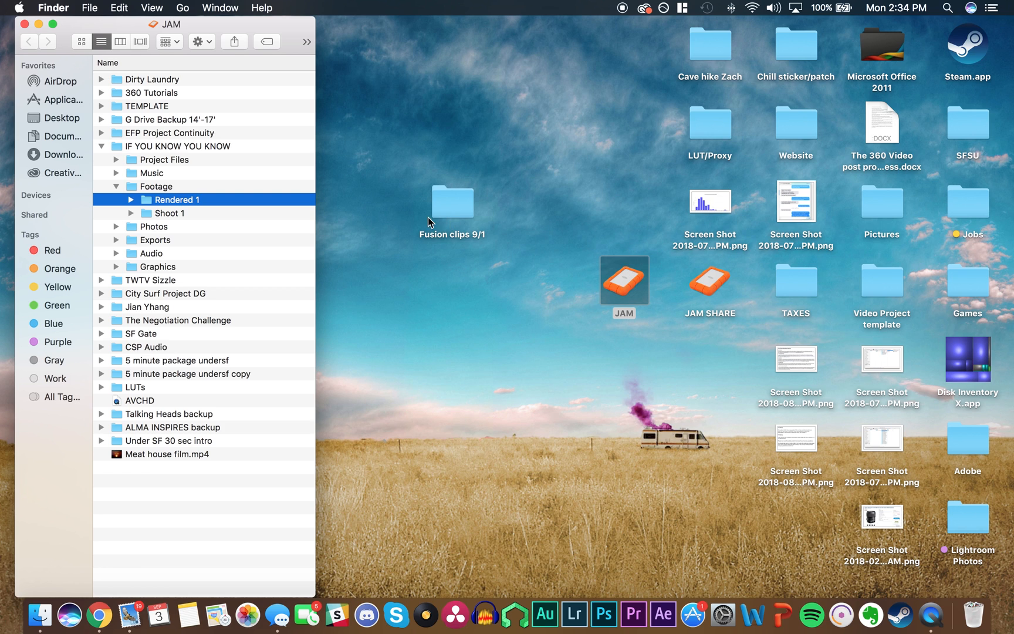
left_click(157, 201)
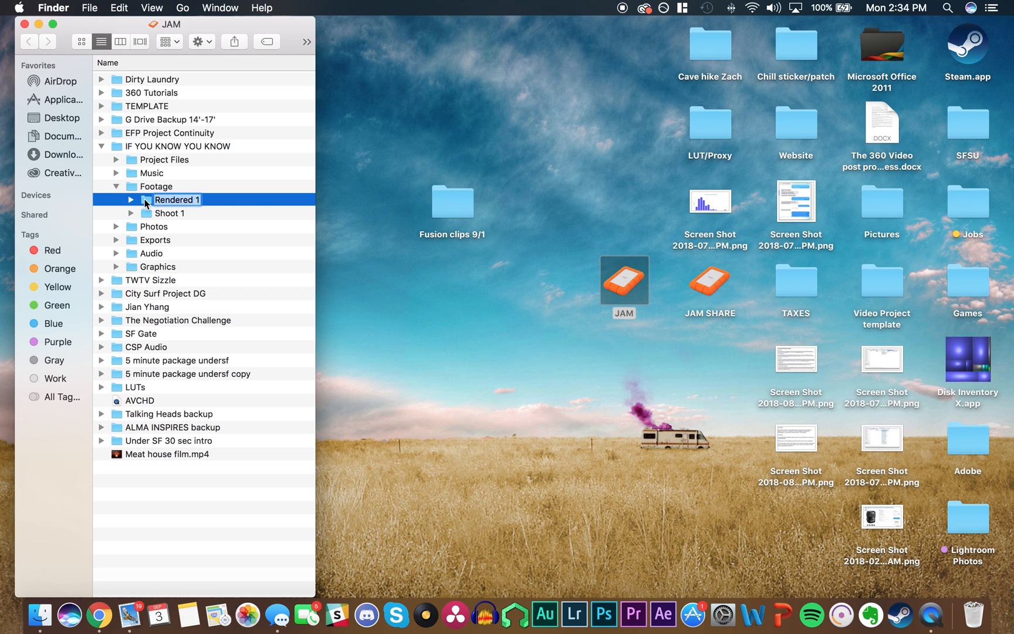
left_click(225, 201)
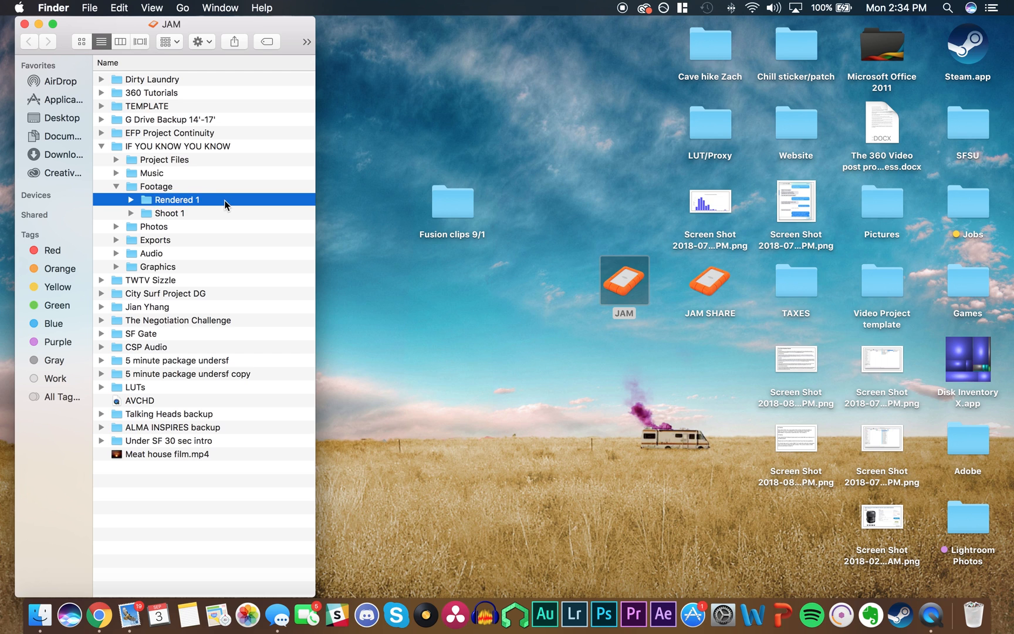